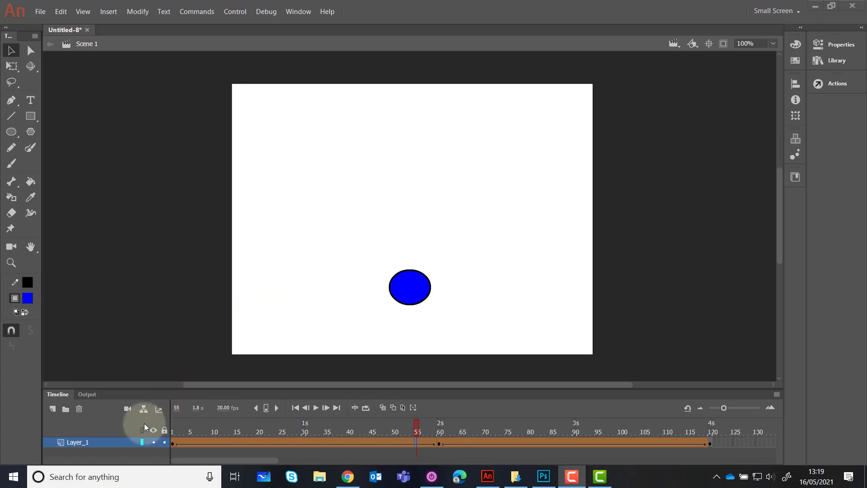
Rename Layer_1 as Blue_ball.
double_click(82, 442)
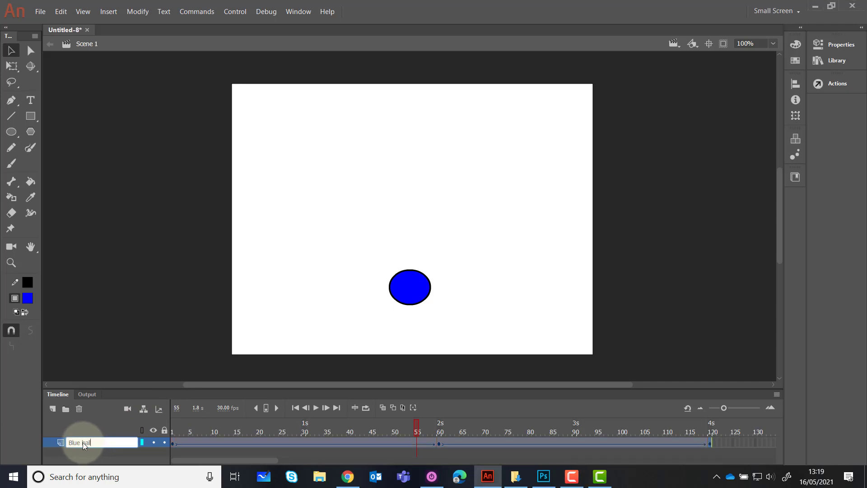
text(Blue ball)
key(Return)
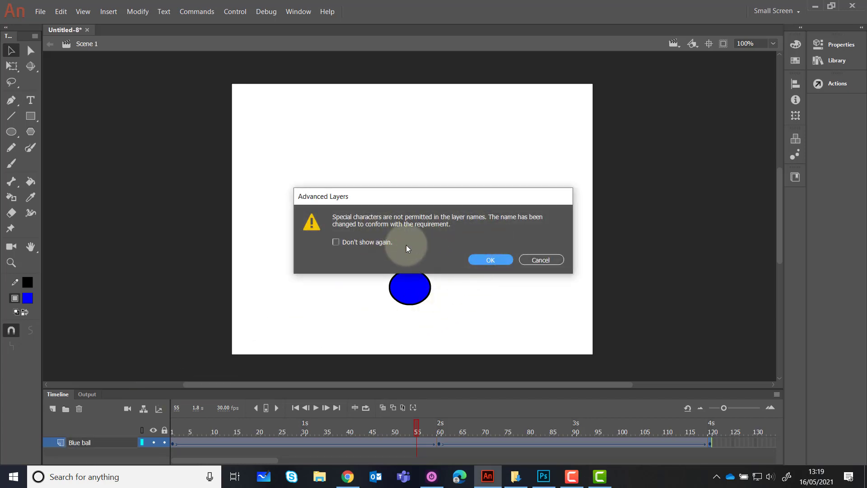
click(493, 263)
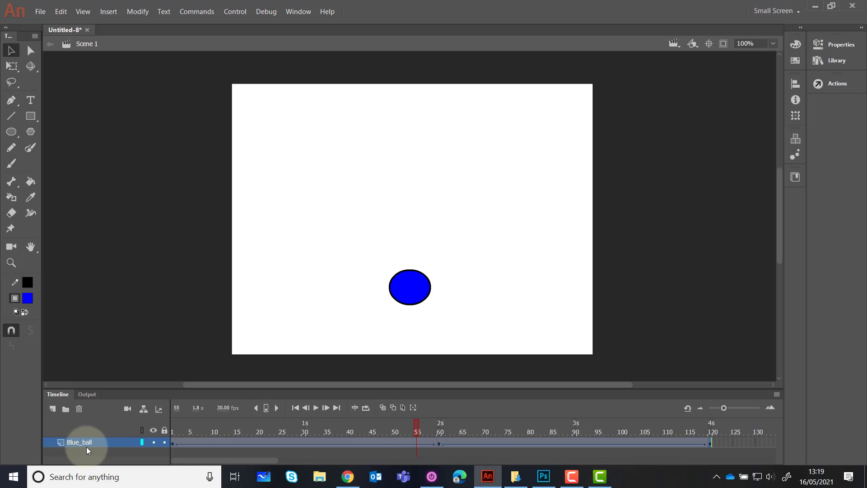
Add a new layer above Blue_ball and name it Orange_ball.
click(54, 410)
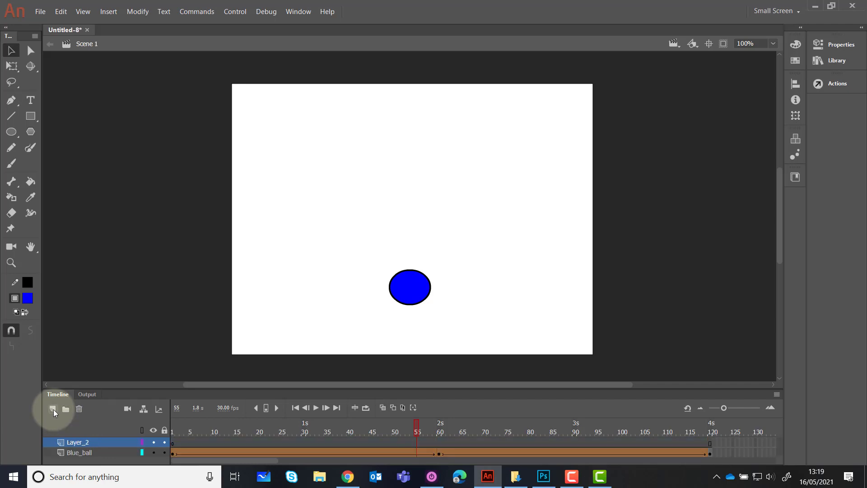
double_click(88, 443)
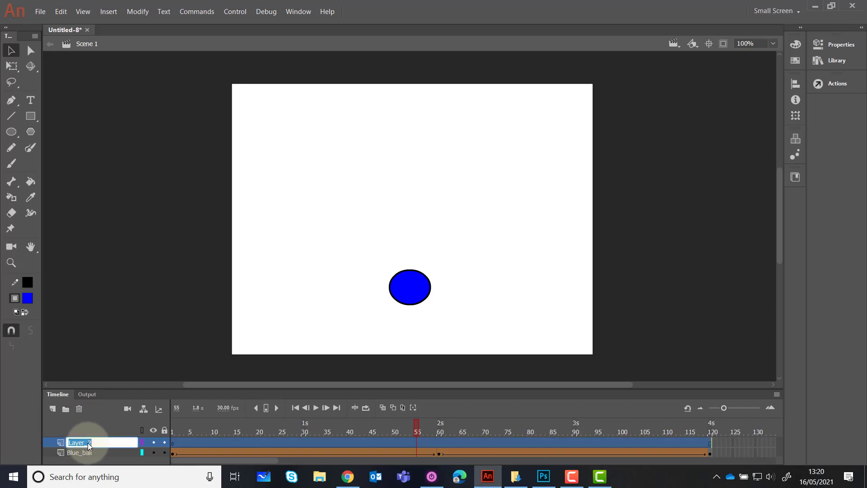
text(Oran)
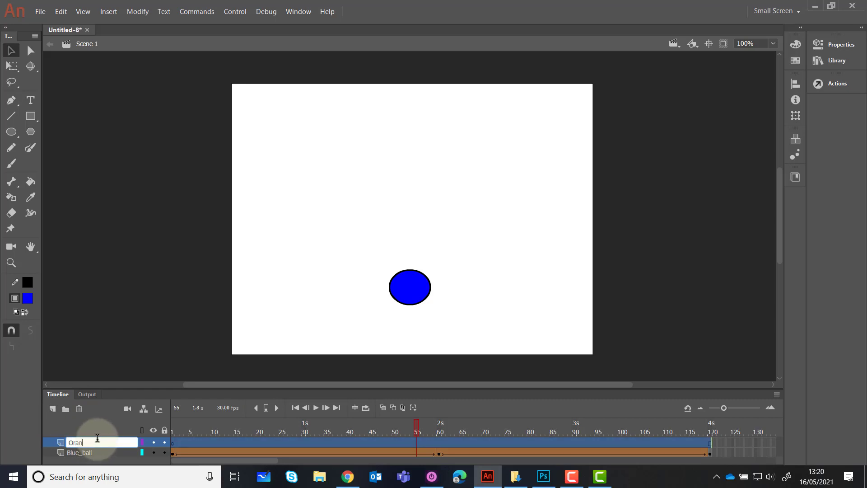
text(ge_ball)
key(Return)
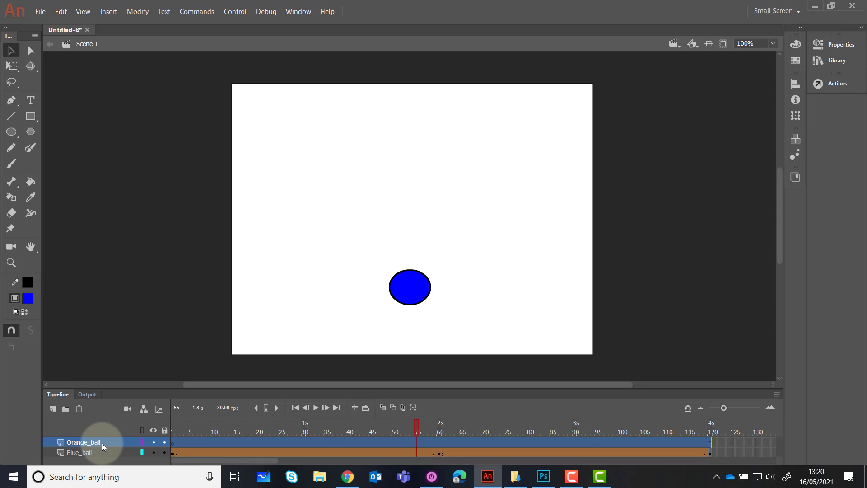
On frame 1 of Orange_ball, draw a circle with a red stroke and light orange fill outside the stage's left edge.
click(175, 448)
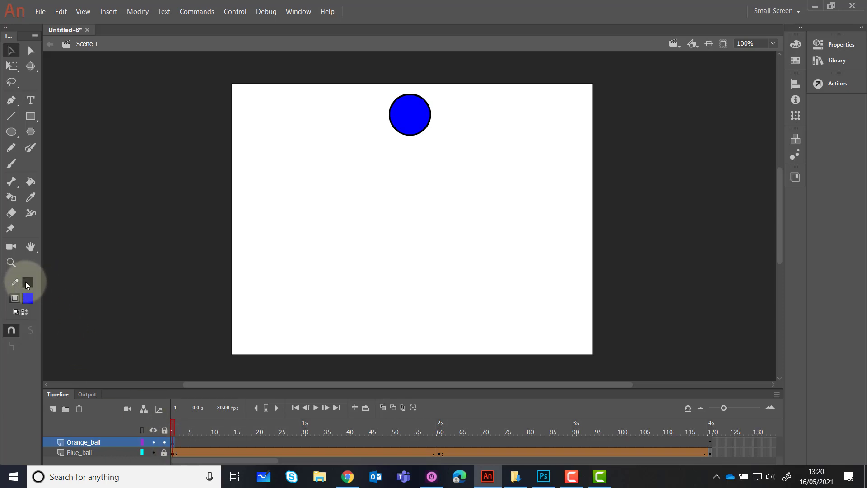
click(27, 283)
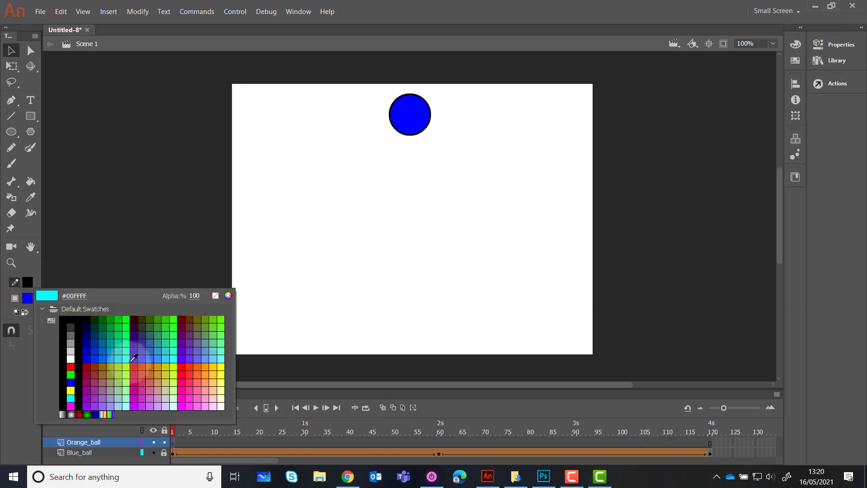
click(138, 365)
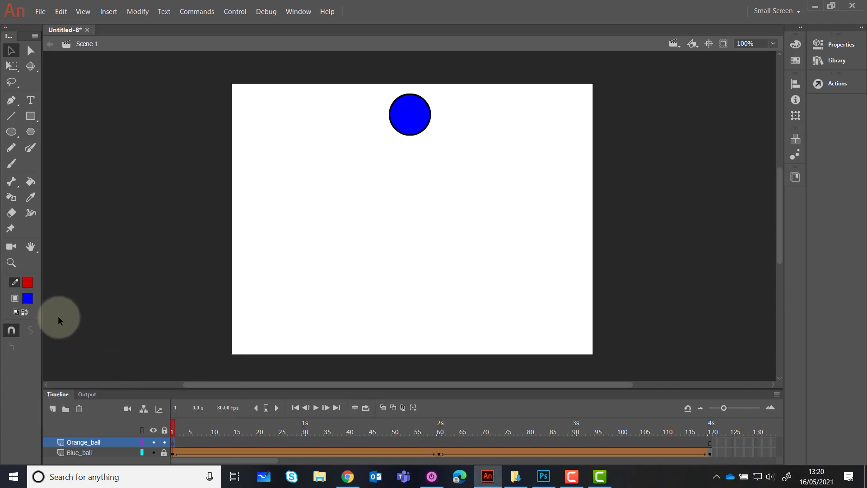
click(27, 299)
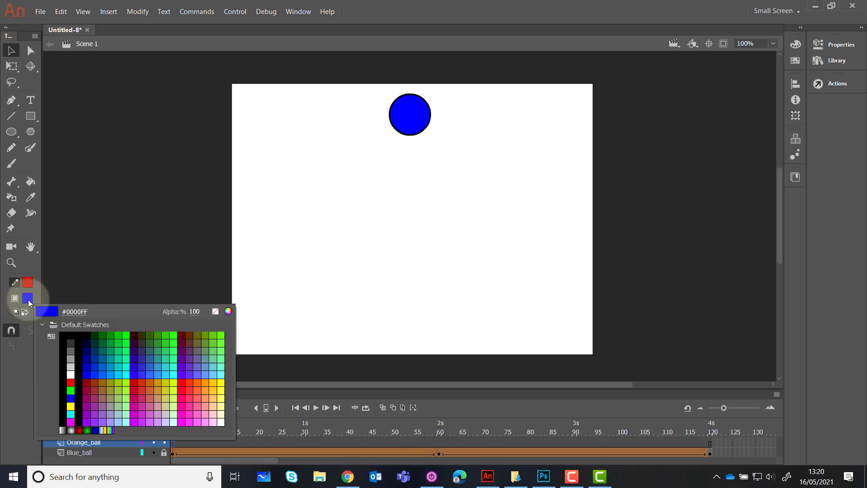
click(165, 397)
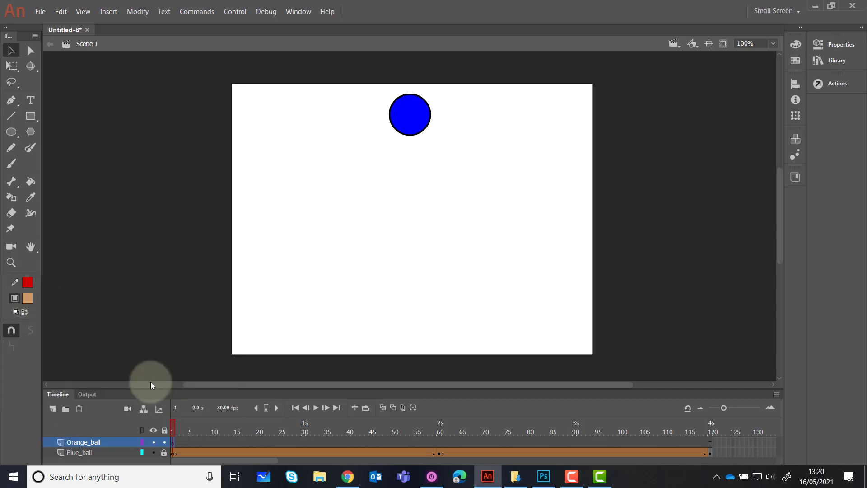
click(13, 134)
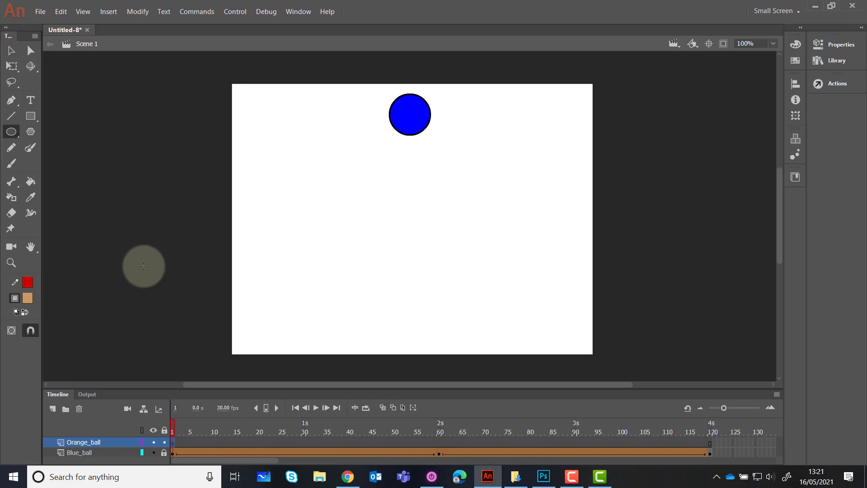
drag(143, 266, 171, 296)
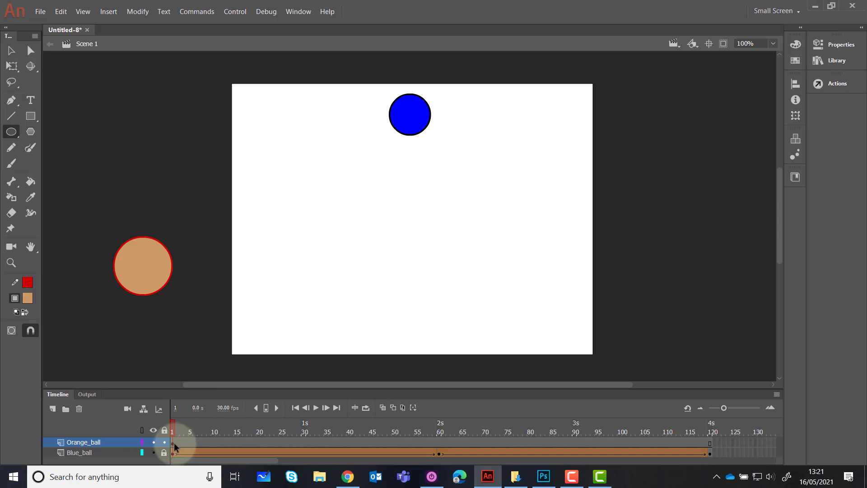
Insert a keyframe at frame 15 of Orange_ball and move the orange ball to the stage's bottom edge, left of centre.
right_click(237, 442)
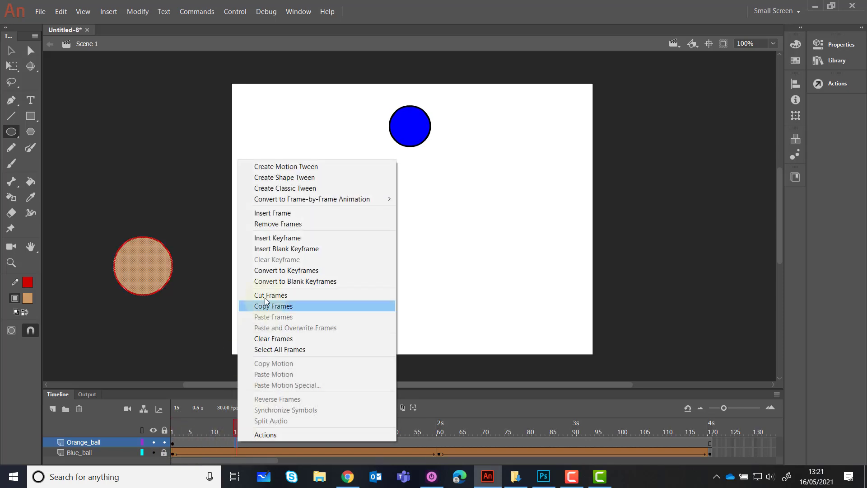
click(286, 238)
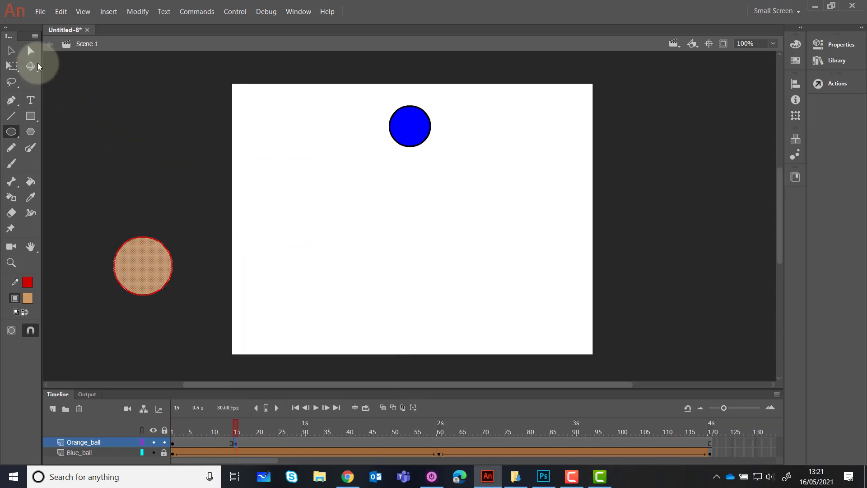
click(12, 51)
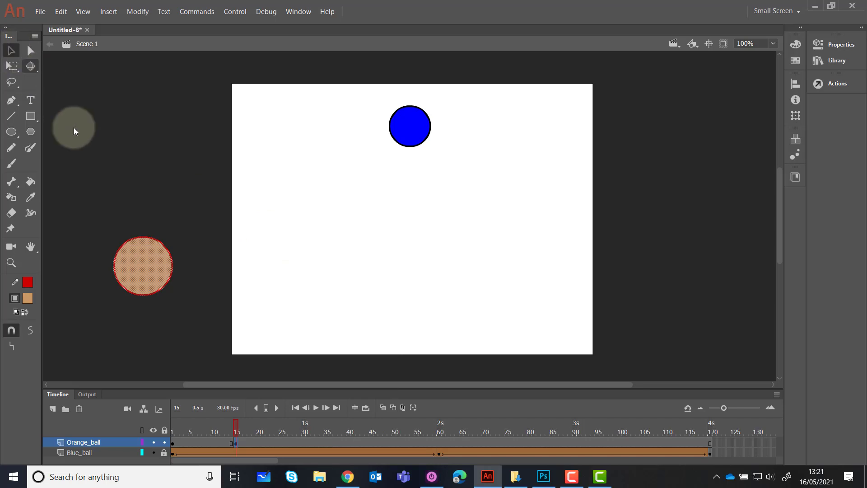
drag(141, 270, 349, 325)
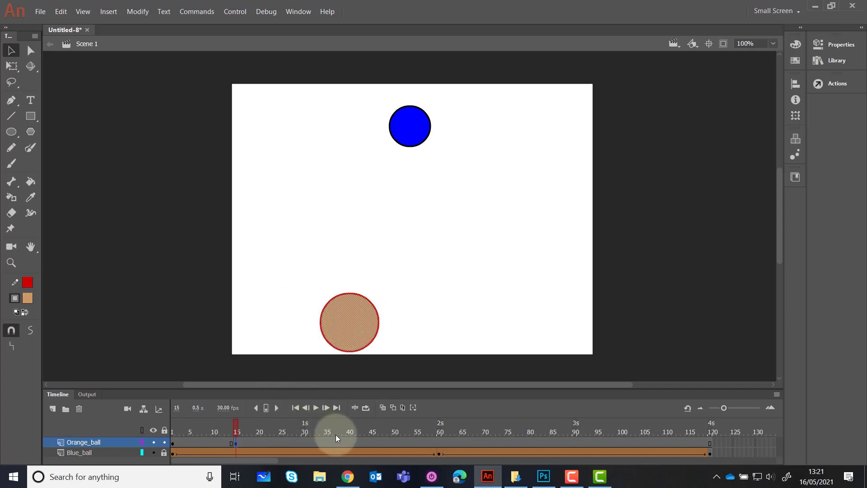
Insert an Orange_ball keyframe at frame 43, move the ball to the stage's right edge and shrink it to about half size.
right_click(362, 441)
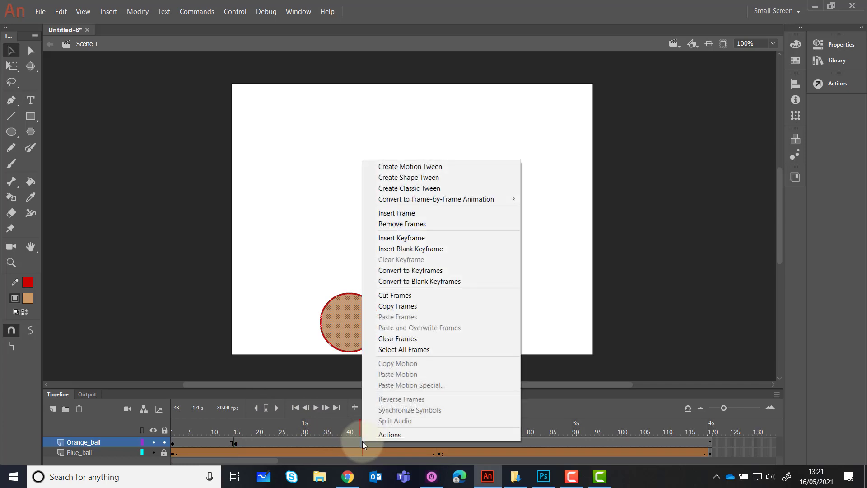
click(396, 238)
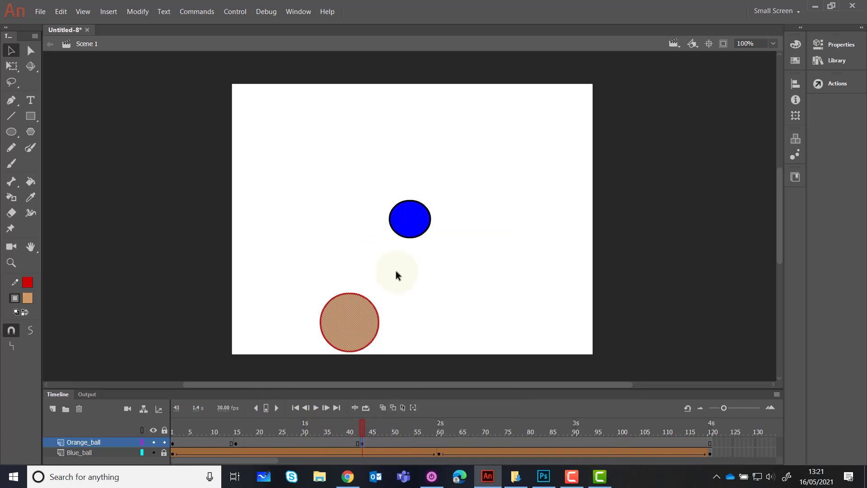
drag(360, 323, 566, 210)
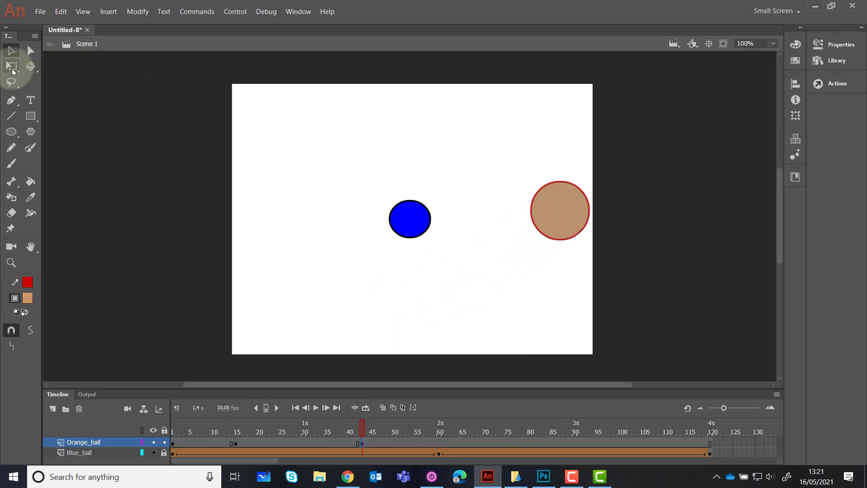
click(11, 67)
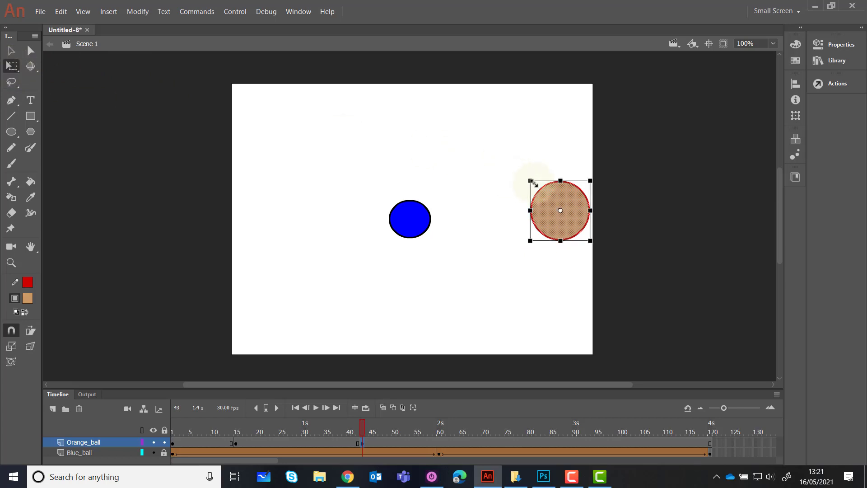
mouse_move(531, 181)
mouse_down()
mouse_move(540, 187)
mouse_move(517, 169)
mouse_move(515, 180)
mouse_move(513, 171)
mouse_move(541, 194)
mouse_up()
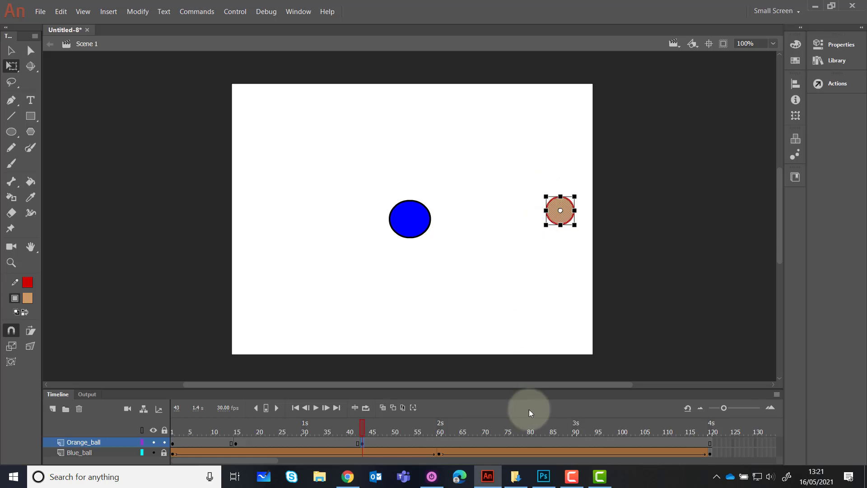
Insert an Orange_ball keyframe at frame 68, move the ball to the stage's top edge, right of the blue ball, and enlarge it slightly.
right_click(476, 444)
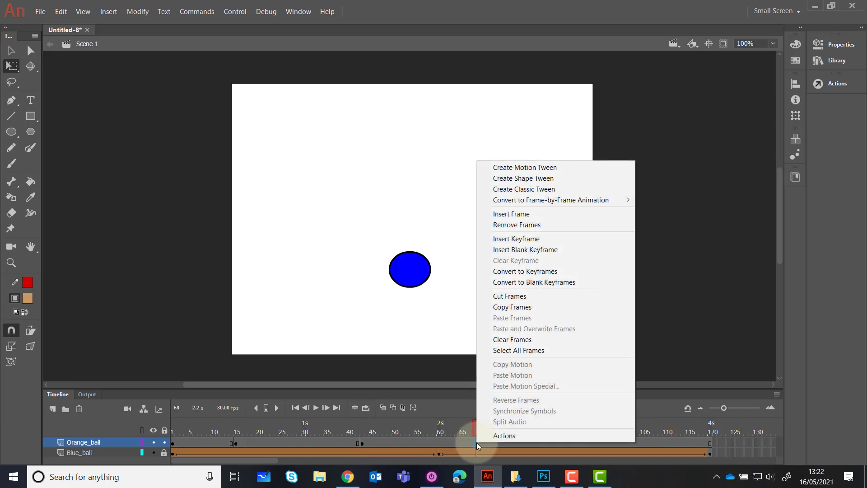
click(511, 239)
click(560, 207)
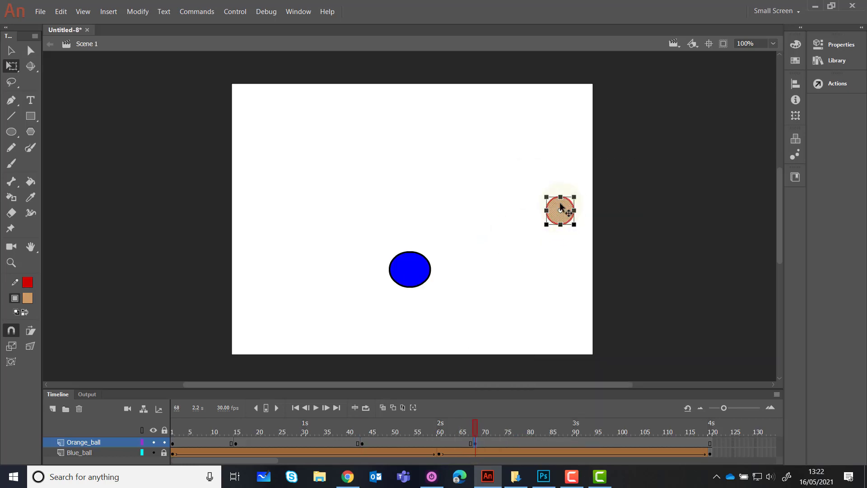
drag(560, 206, 483, 95)
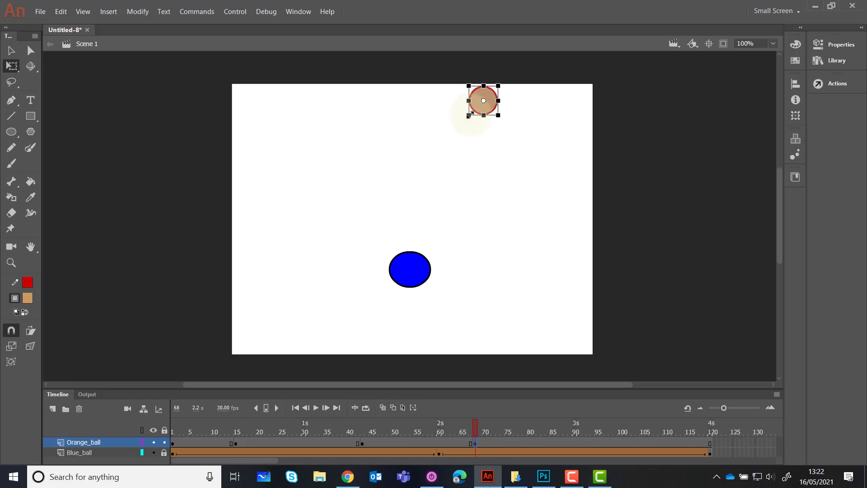
drag(467, 120, 473, 107)
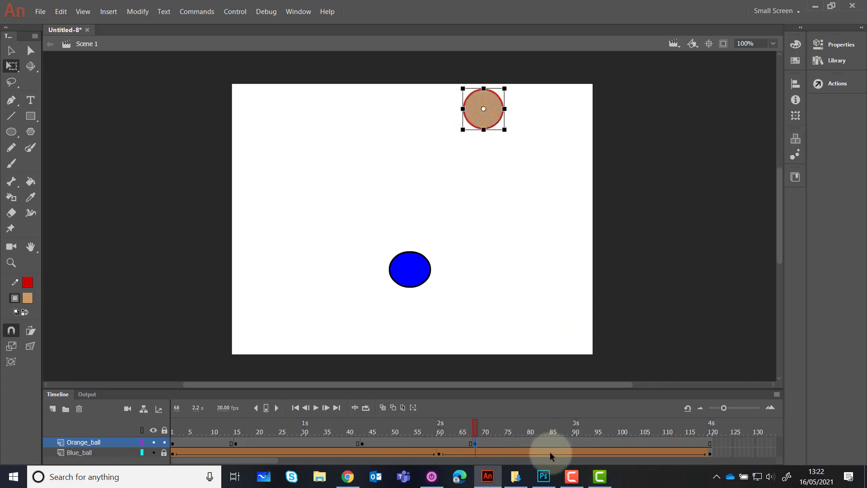
Insert an Orange_ball keyframe at frame 91 and move the ball to the lower part of the stage's left edge.
right_click(579, 443)
click(631, 240)
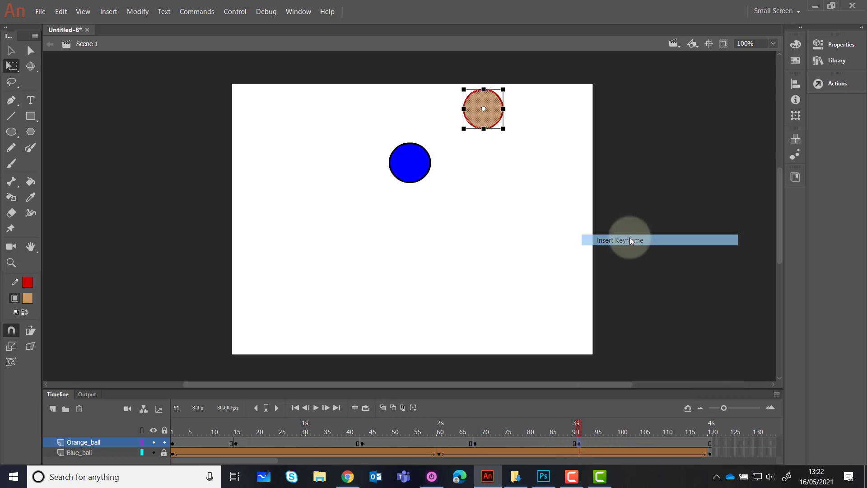
drag(480, 120, 249, 293)
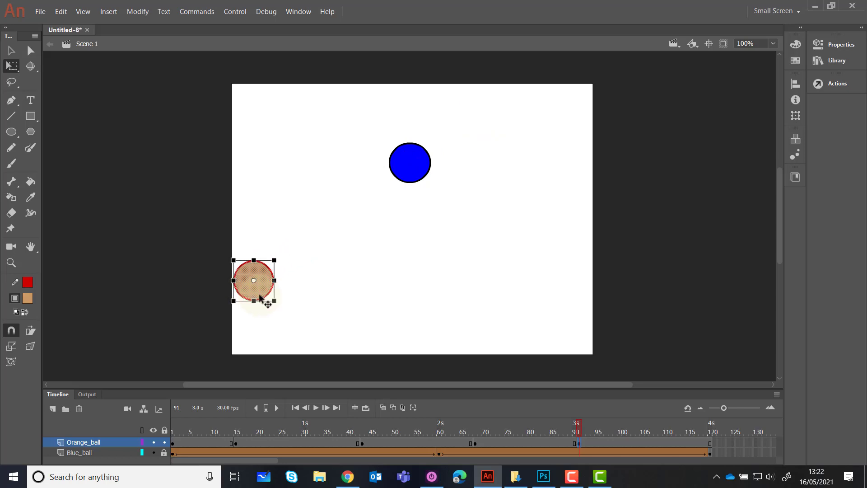
Insert an Orange_ball keyframe at frame 120 and move the ball off the stage, above its top edge.
right_click(712, 451)
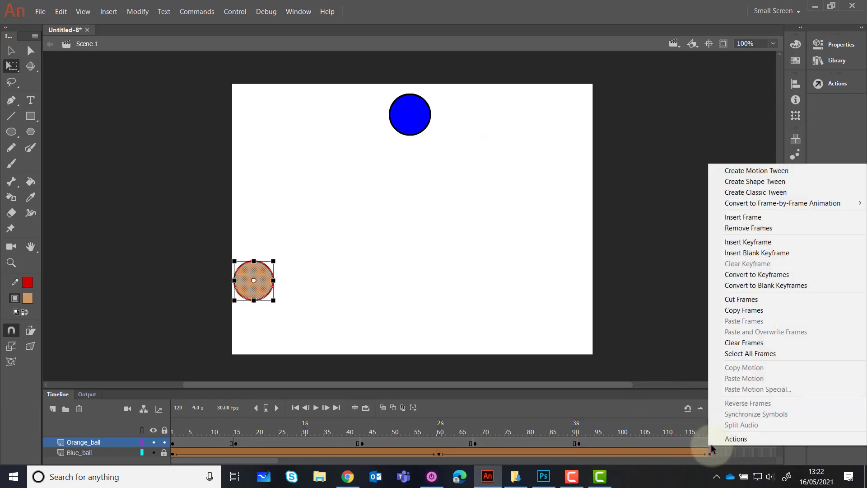
click(748, 242)
drag(254, 282, 263, 263)
drag(290, 223, 357, 63)
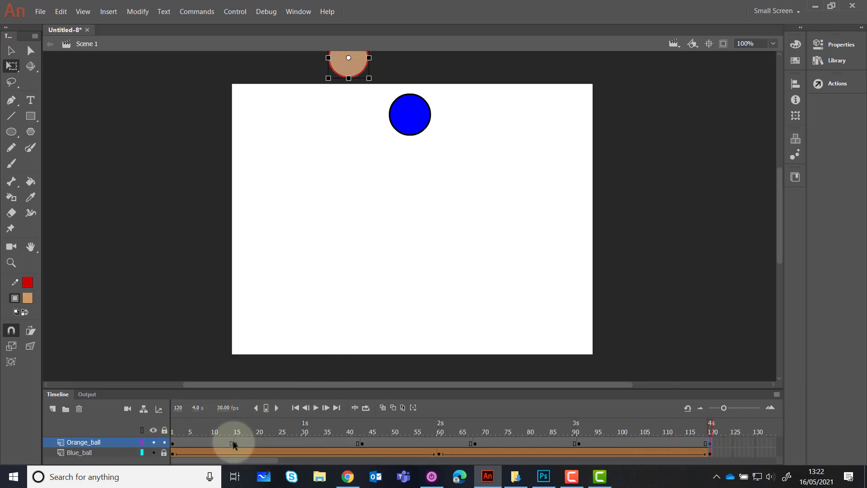
Create shape tweens between all consecutive keyframes of the Orange_ball layer, from frame 1 to frame 120.
right_click(205, 443)
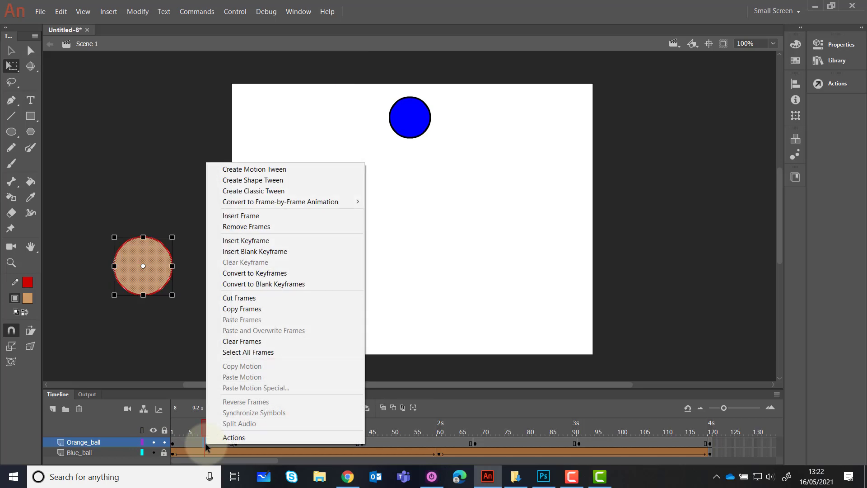
click(253, 180)
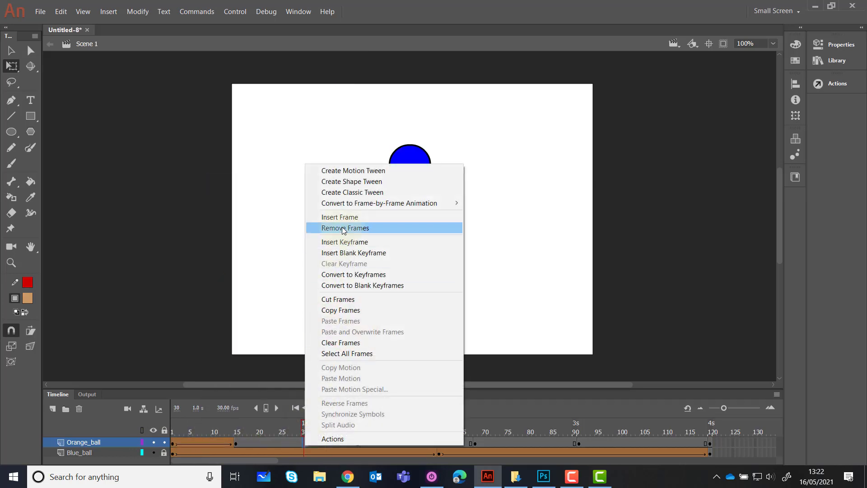
click(348, 181)
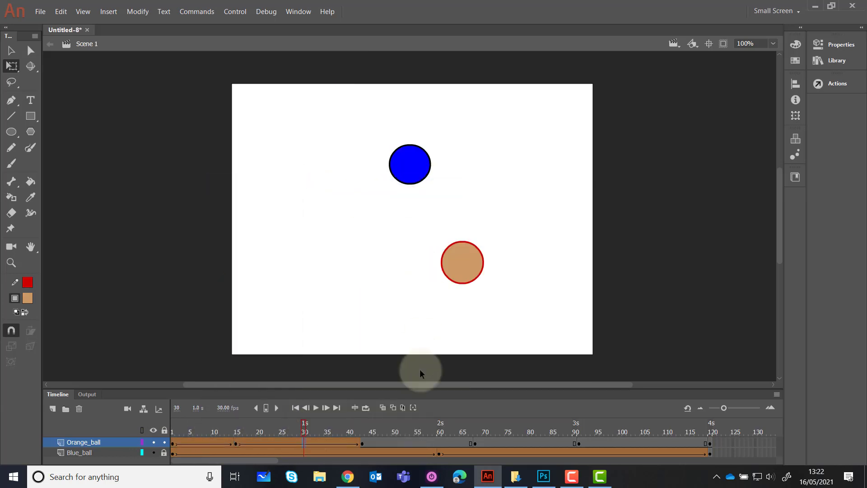
right_click(413, 441)
click(469, 178)
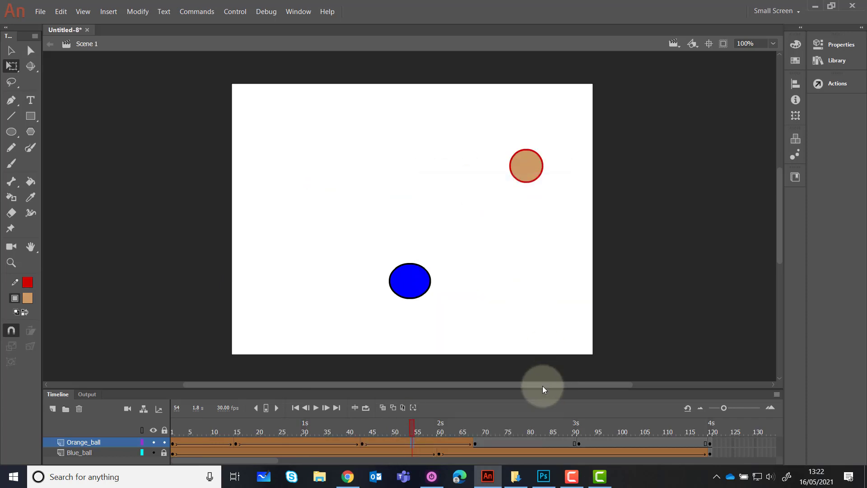
right_click(532, 443)
click(601, 178)
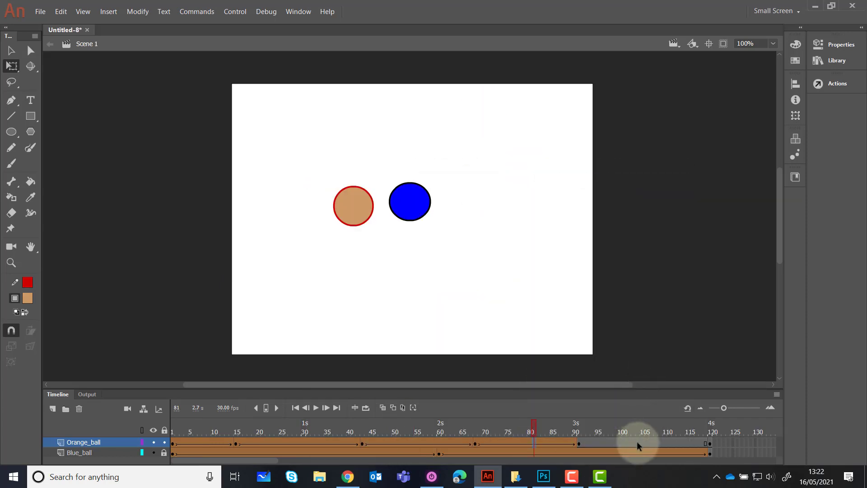
right_click(637, 441)
click(668, 179)
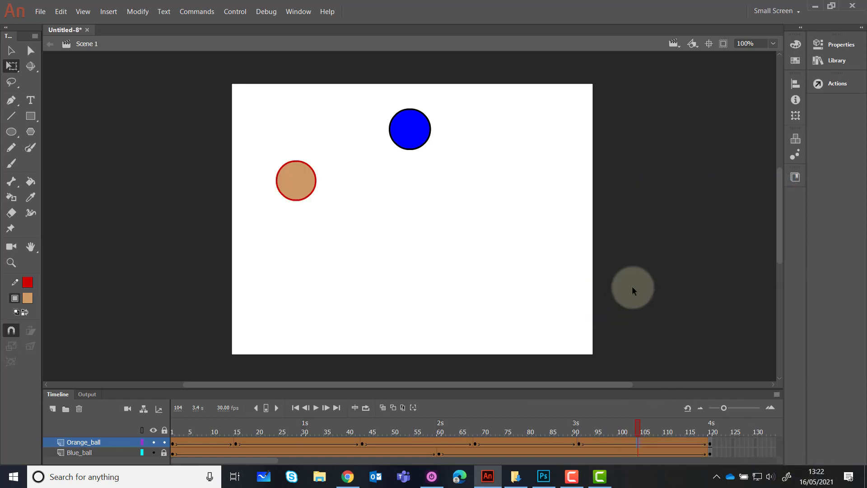
Test the movie and move the Orange_ball layer below the Blue_ball layer.
key(ctrl+Return)
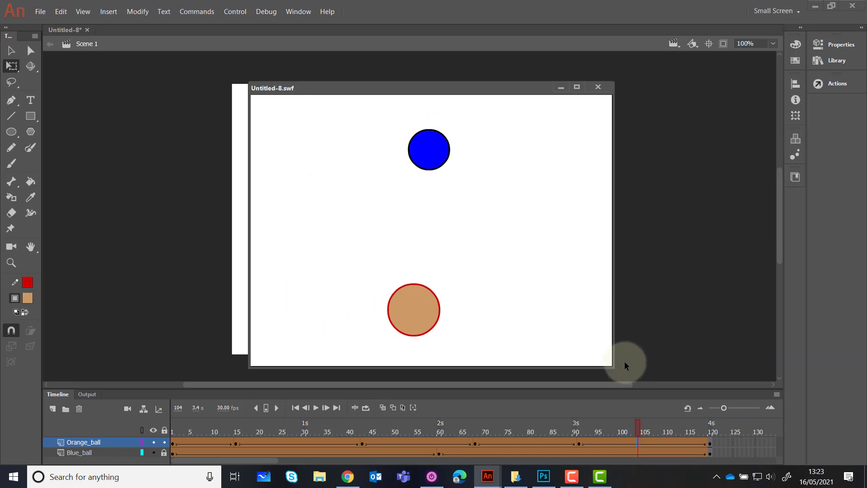
click(599, 87)
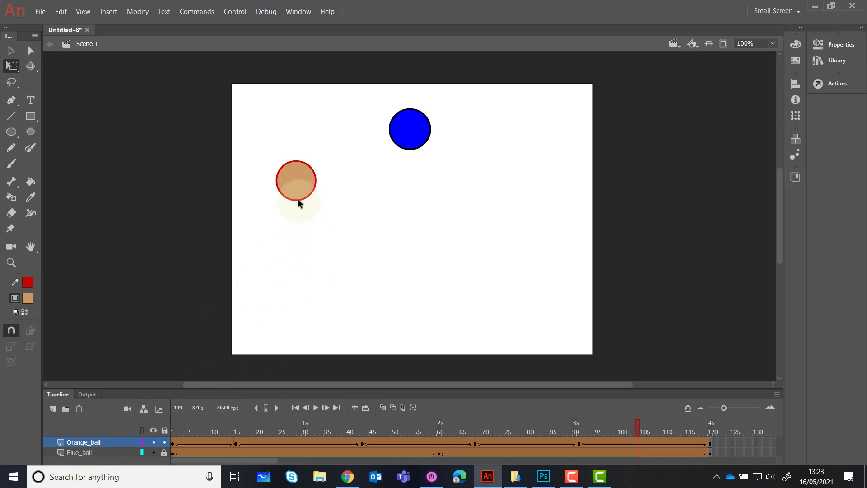
drag(117, 443, 120, 457)
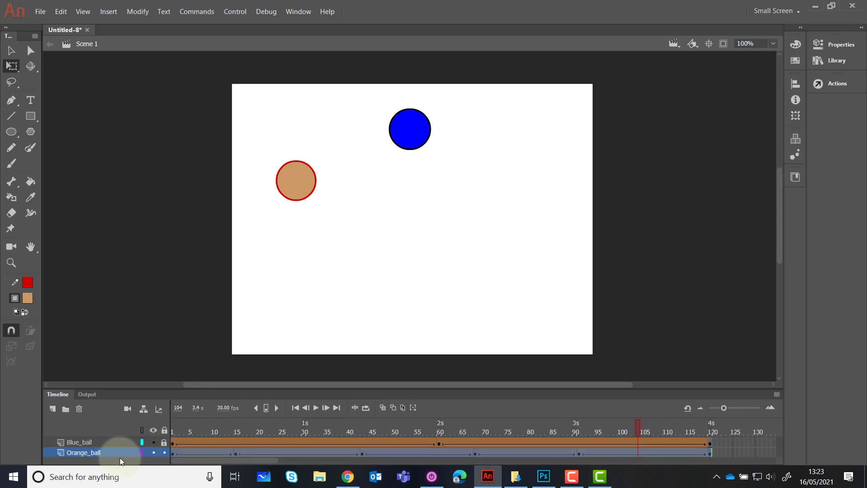